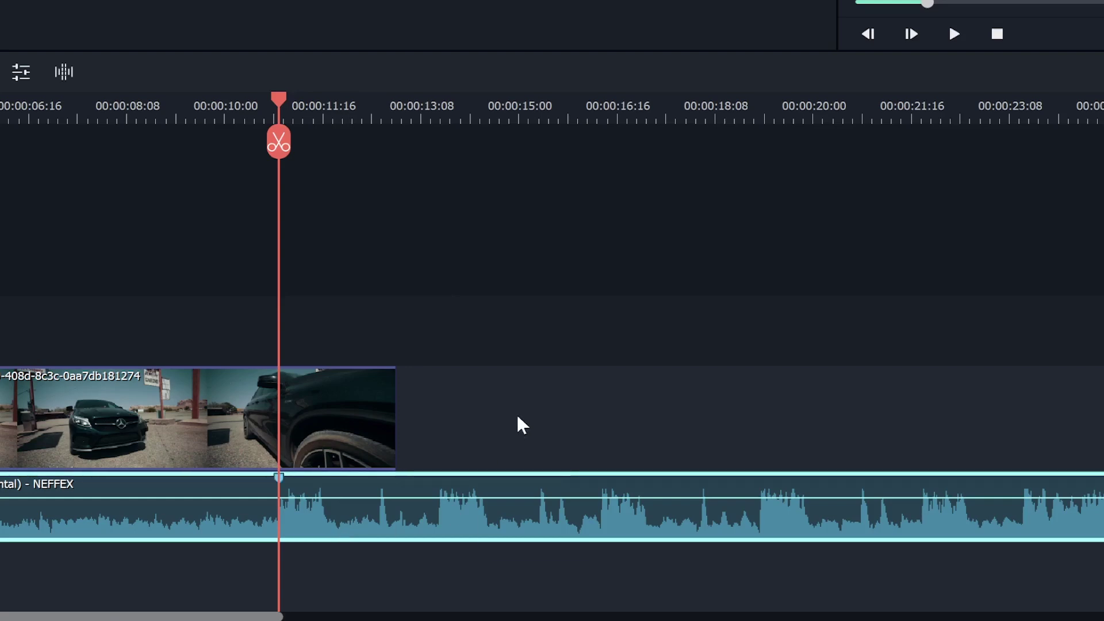
- Play the NEFFEX music and add a beat marker at about 11:16
{"action": "left_click_drag", "start_coordinate": [277, 101], "coordinate": [183, 102]}
{"action": "key", "text": "space"}
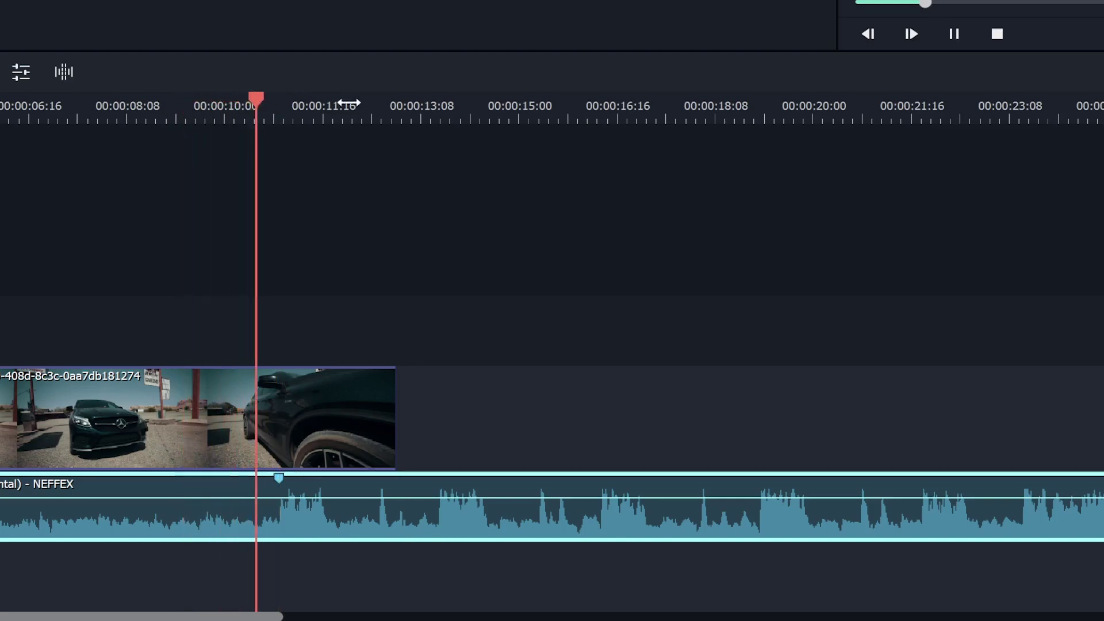
{"action": "key", "text": "space"}
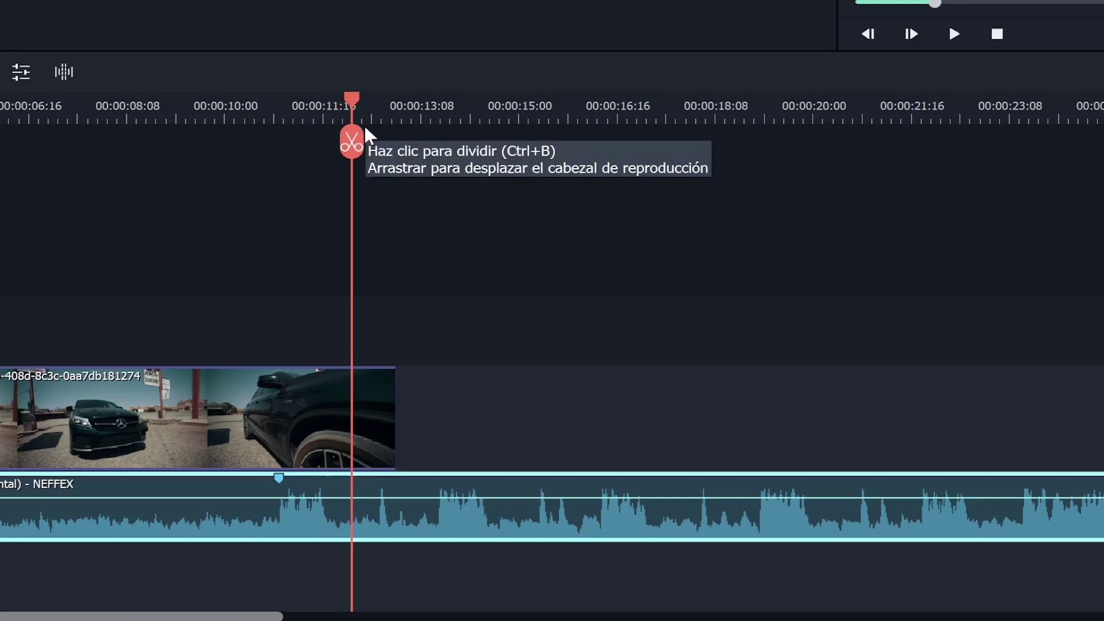
{"action": "left_click_drag", "start_coordinate": [254, 100], "coordinate": [529, 102]}
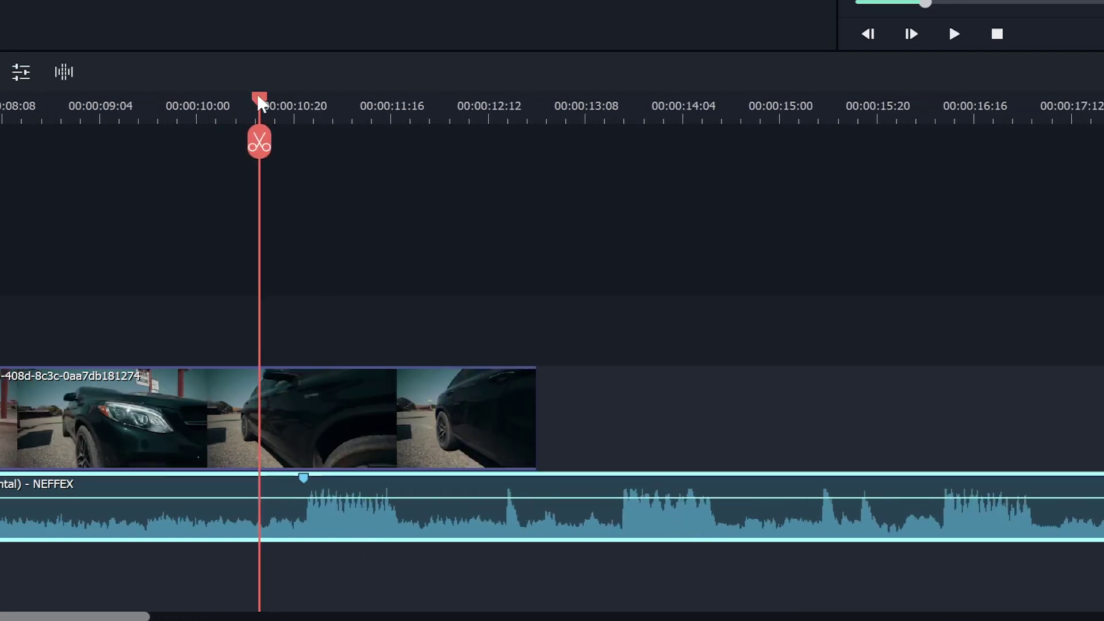
{"action": "key", "text": "space"}
{"action": "key", "text": "space"}
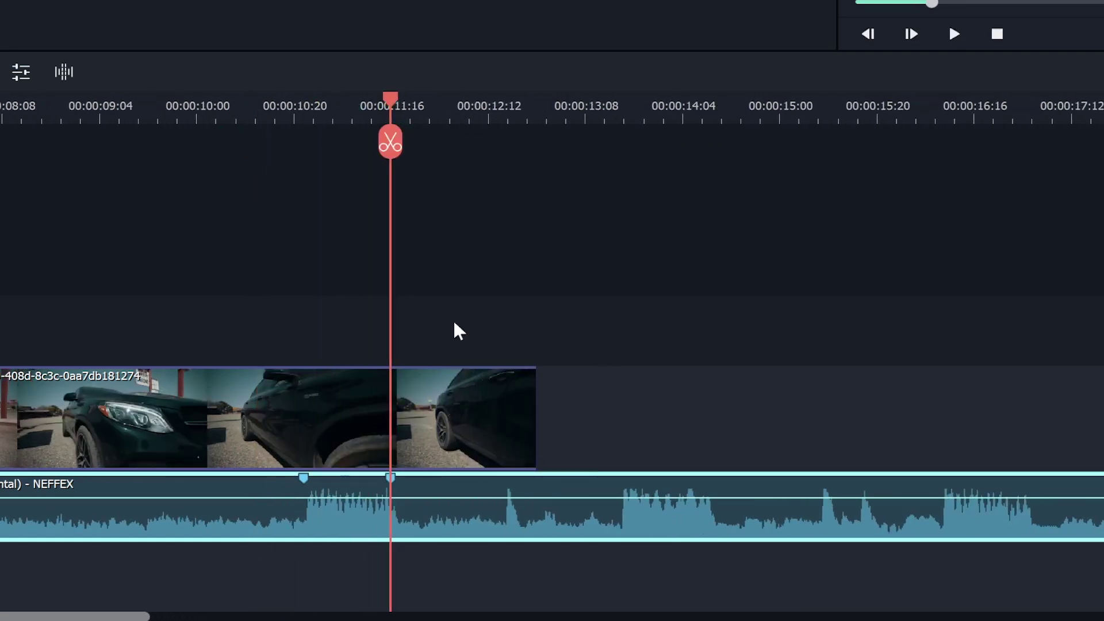
{"action": "left_click_drag", "start_coordinate": [390, 87], "coordinate": [265, 104]}
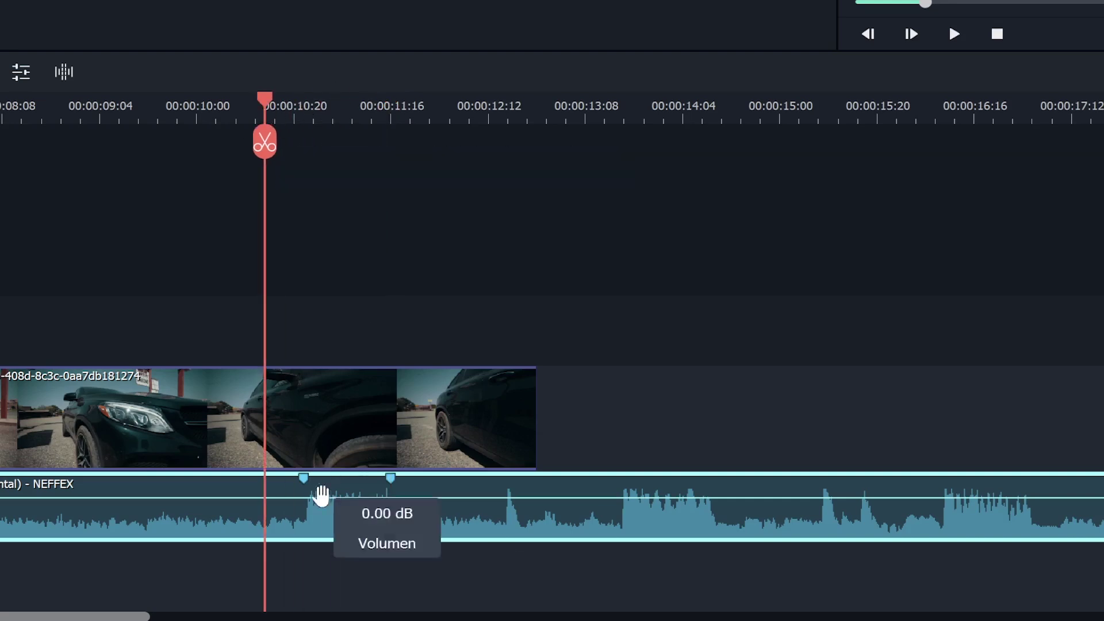
{"action": "left_click", "coordinate": [390, 480]}
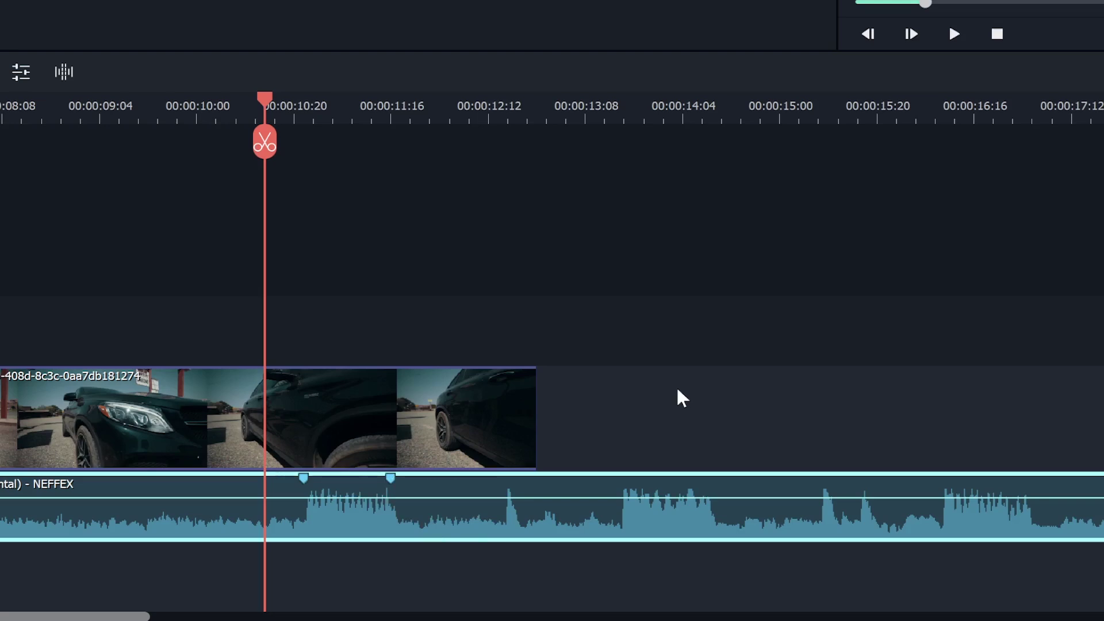
- Locate the beats near 13:08 and 14:04 and add a marker at 14:04
{"action": "key", "text": "space"}
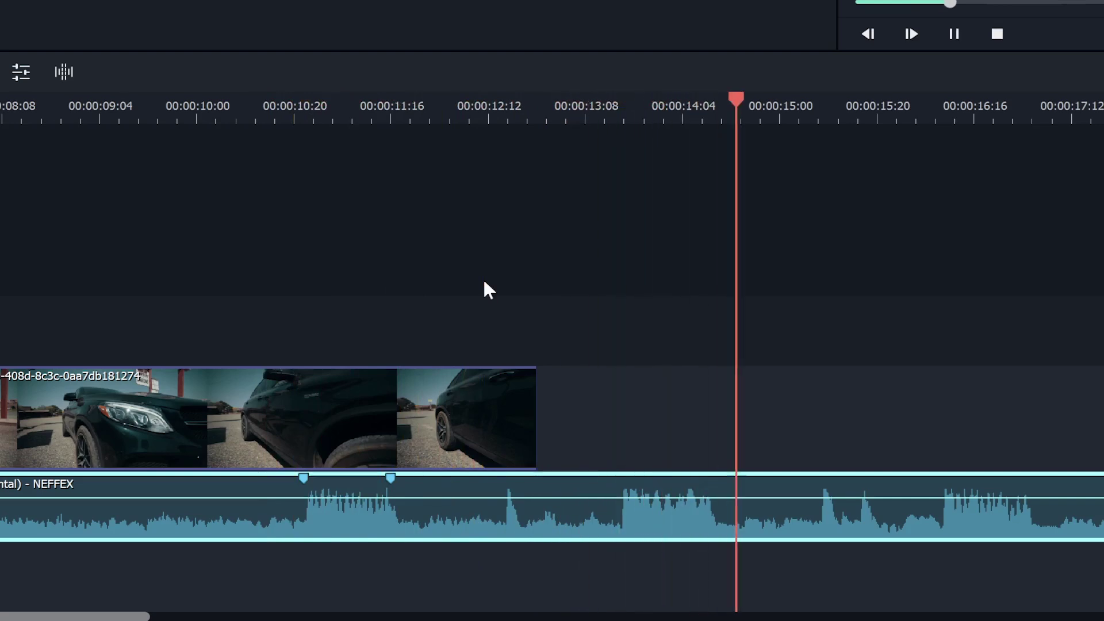
{"action": "key", "text": "space"}
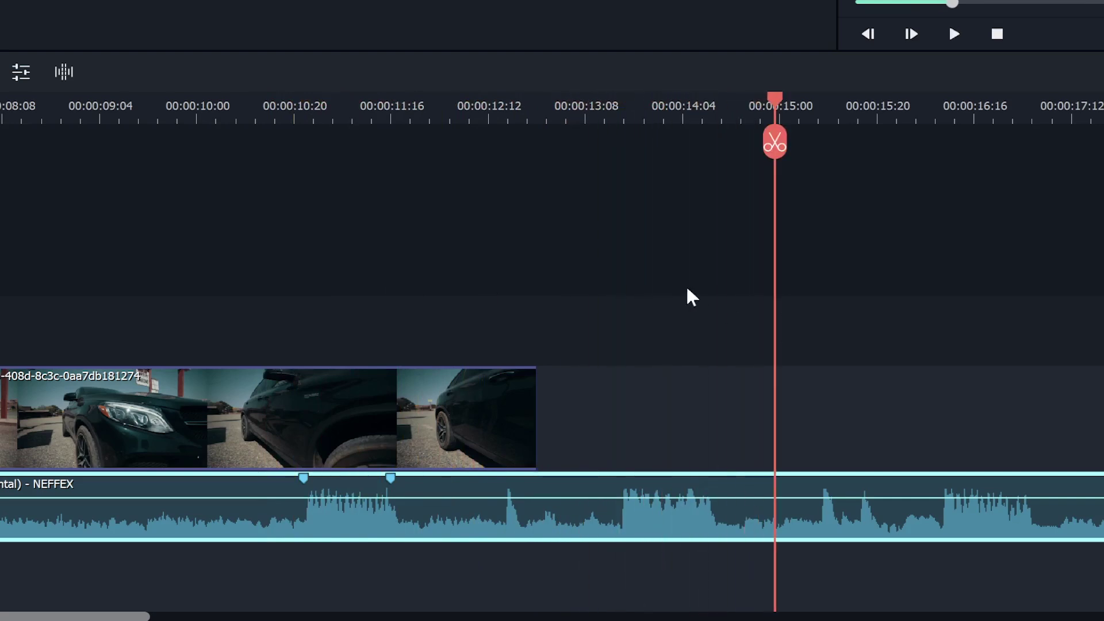
{"action": "left_click", "coordinate": [588, 102]}
{"action": "key", "text": "space"}
{"action": "key", "text": "space"}
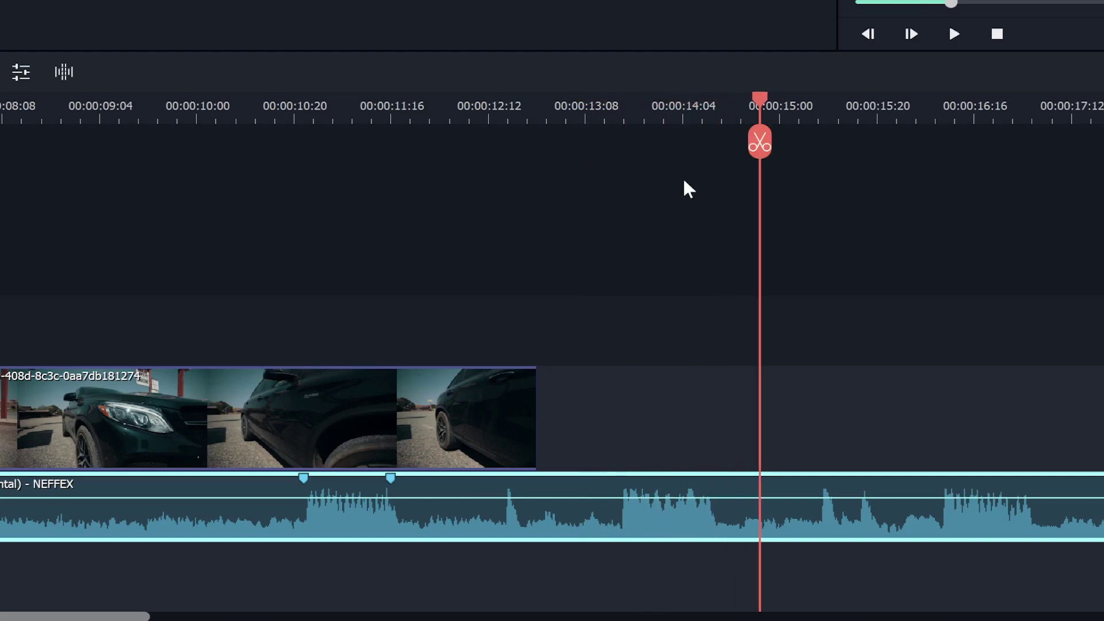
{"action": "left_click", "coordinate": [626, 106]}
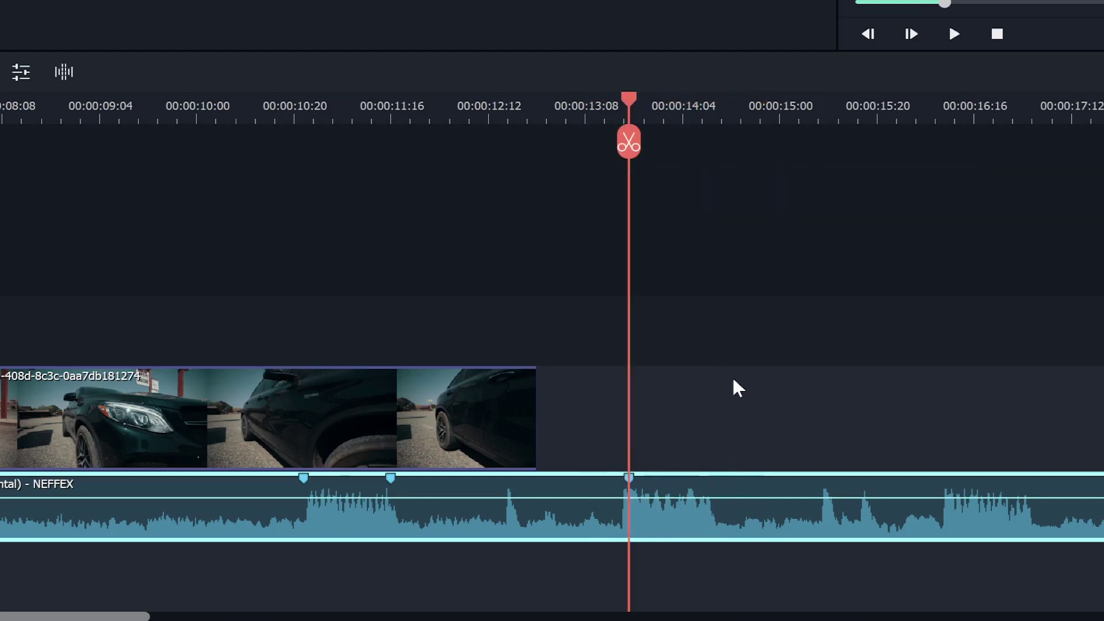
{"action": "left_click", "coordinate": [731, 104]}
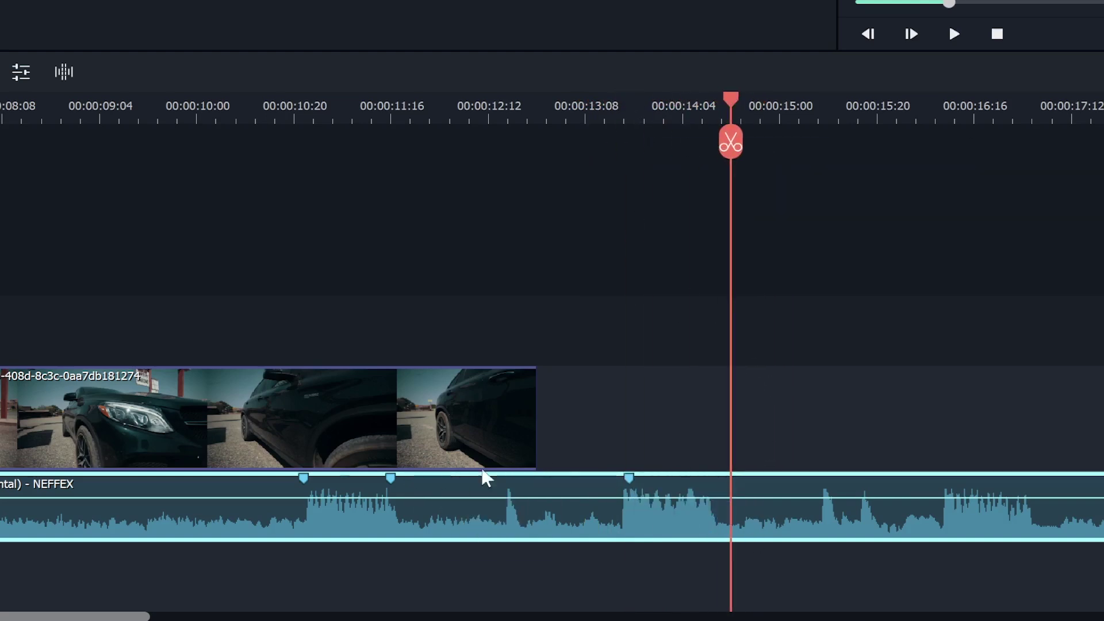
{"action": "left_click_drag", "start_coordinate": [730, 101], "coordinate": [713, 103]}
{"action": "left_click", "coordinate": [711, 145]}
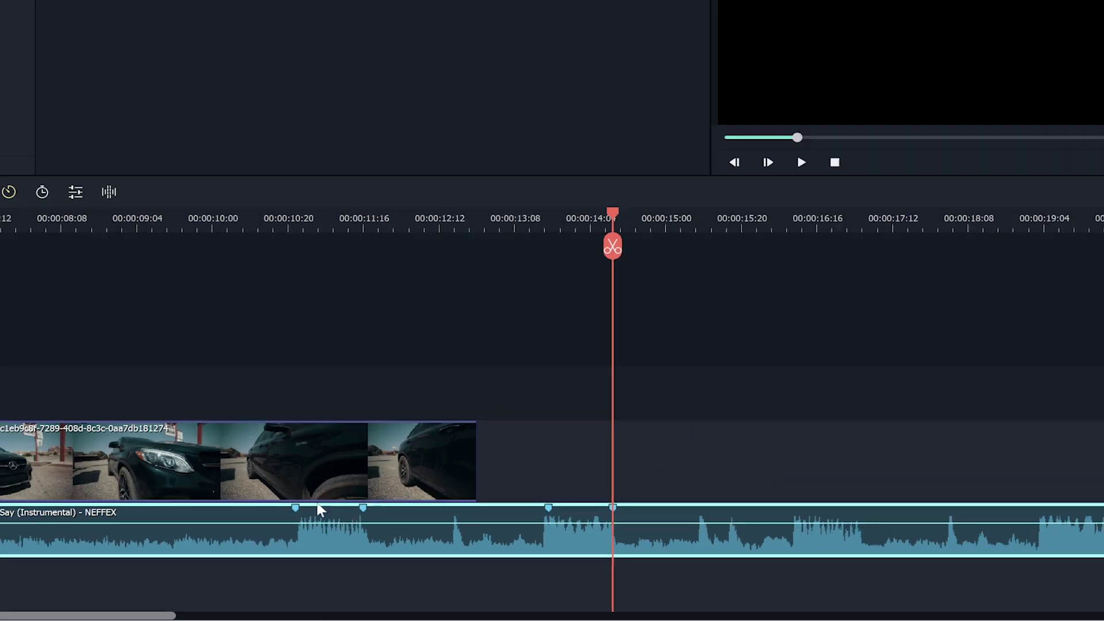
- Move the car clip so its start snaps onto the first beat marker
{"action": "left_click", "coordinate": [303, 479]}
{"action": "left_click", "coordinate": [189, 422]}
{"action": "left_click_drag", "start_coordinate": [242, 516], "coordinate": [606, 511]}
{"action": "left_click_drag", "start_coordinate": [247, 513], "coordinate": [525, 510]}
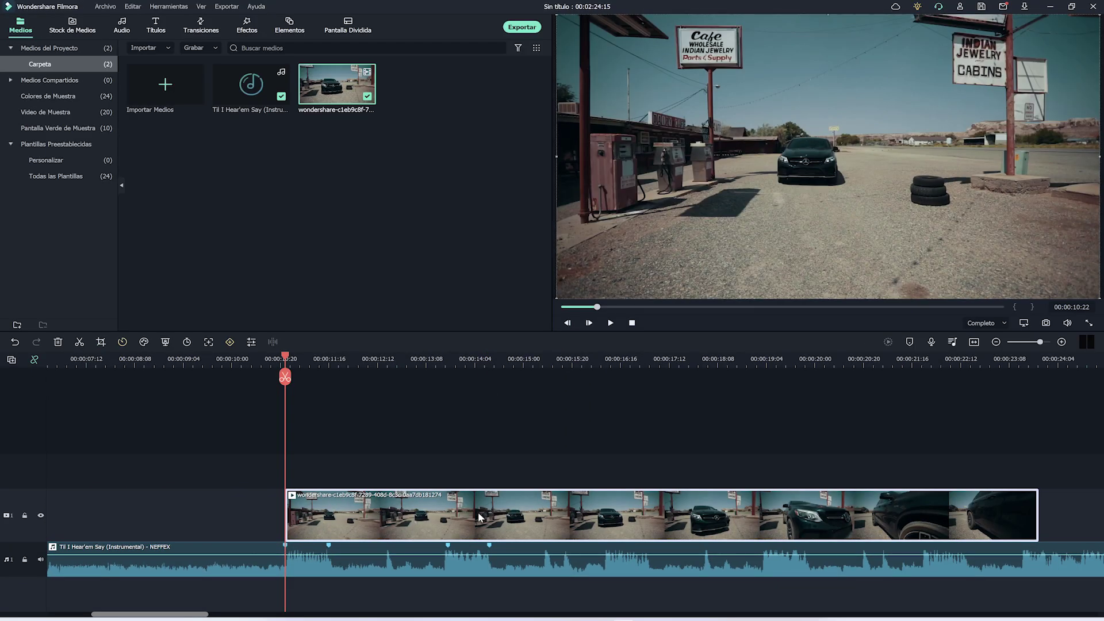
- Apply the Personalizar (Custom) speed ramp to the car clip under Velocidad > Rampa de Velocidad
{"action": "double_click", "coordinate": [478, 512]}
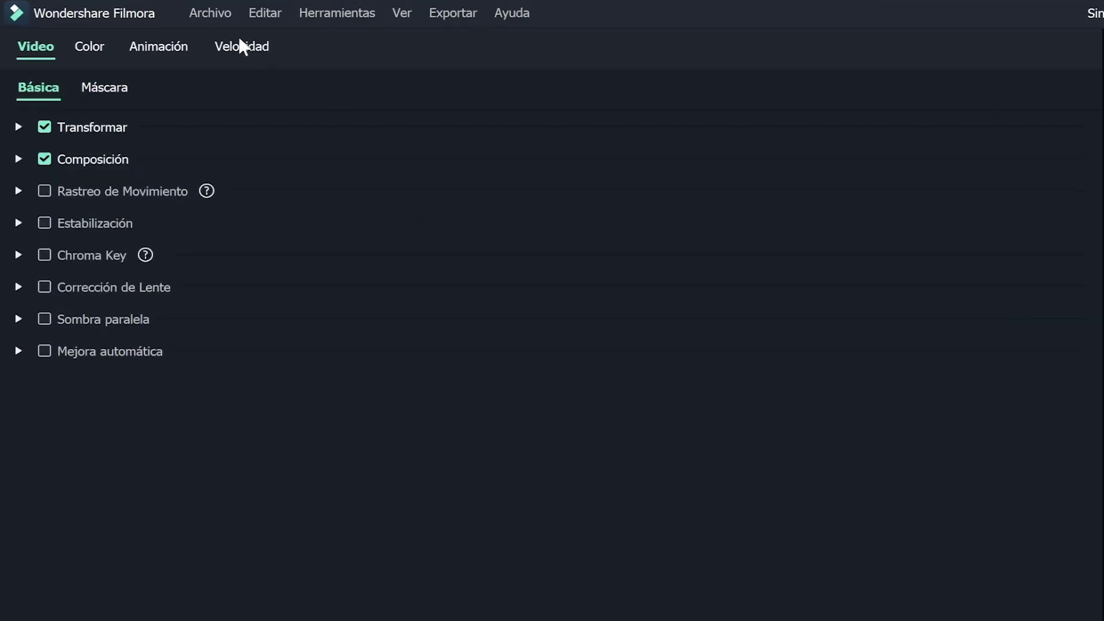
{"action": "left_click", "coordinate": [242, 46]}
{"action": "left_click", "coordinate": [209, 90]}
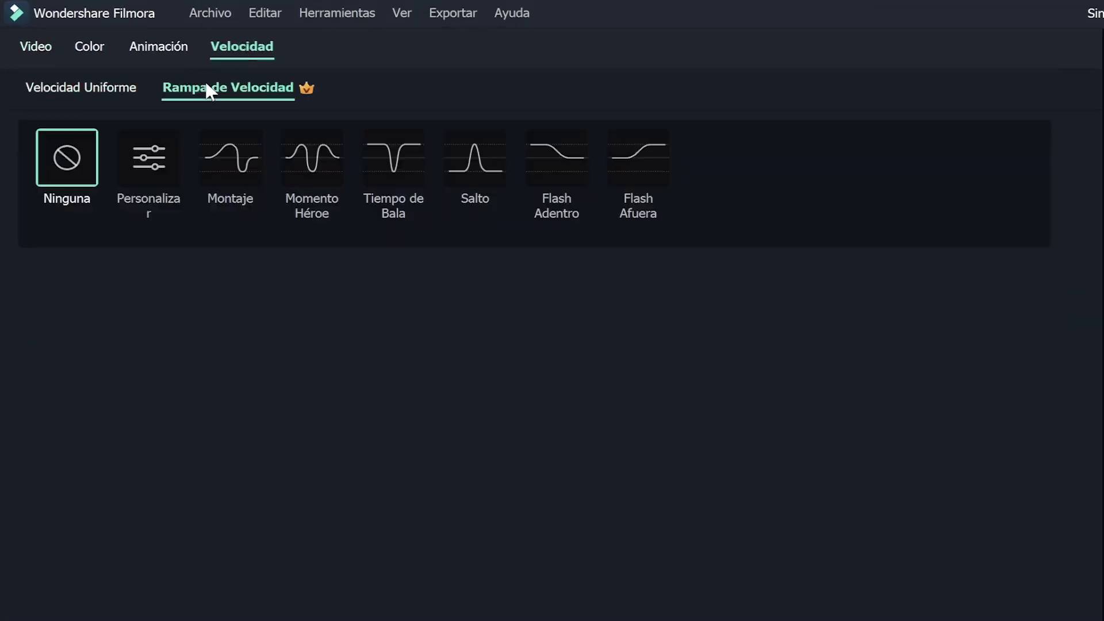
{"action": "left_click", "coordinate": [156, 179]}
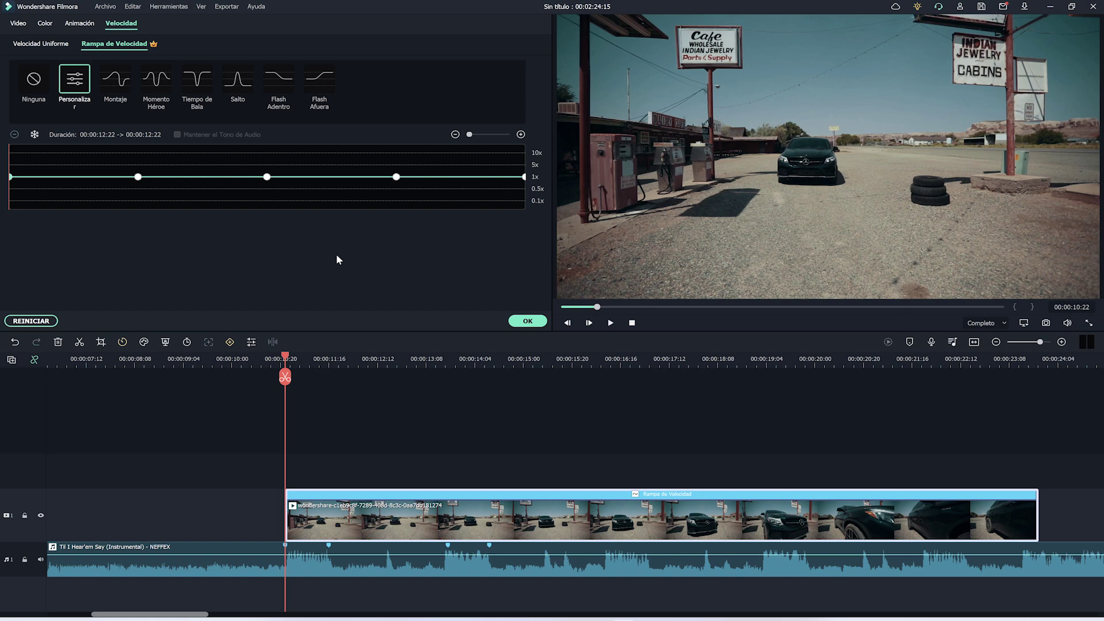
- Raise the first ramp points to 10x and 9.4x, then ease the curve down to about 0.94x
{"action": "left_click_drag", "start_coordinate": [8, 176], "coordinate": [10, 153]}
{"action": "left_click_drag", "start_coordinate": [138, 177], "coordinate": [163, 153]}
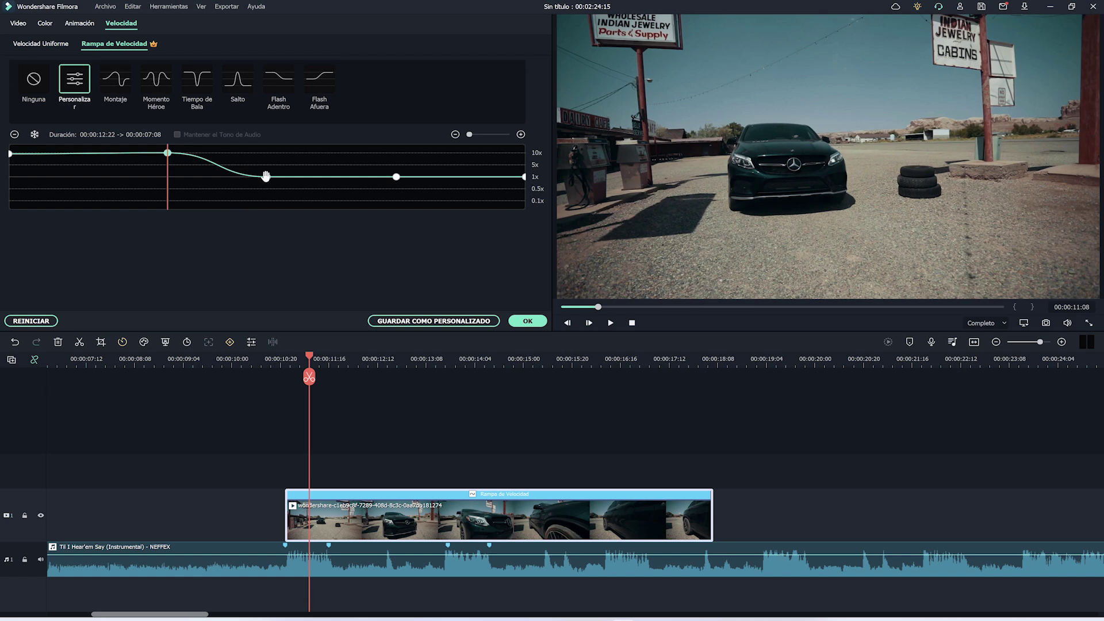
{"action": "left_click_drag", "start_coordinate": [266, 176], "coordinate": [272, 179]}
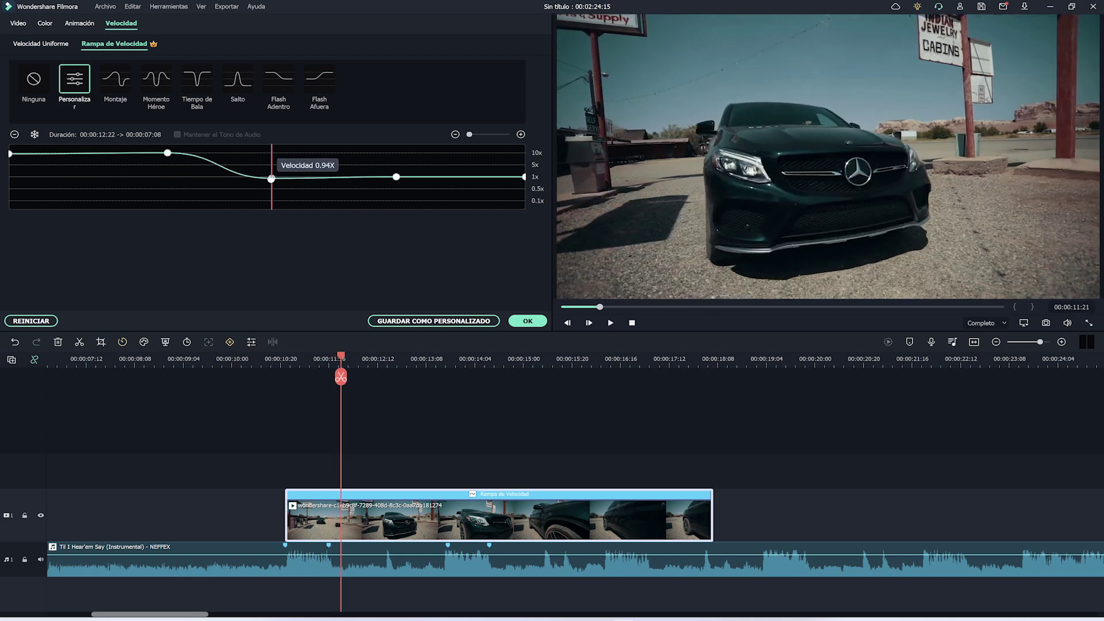
{"action": "left_click_drag", "start_coordinate": [272, 179], "coordinate": [275, 177]}
- Preview the ramped clip and park the playhead at 00:00:13:13
{"action": "left_click", "coordinate": [253, 361]}
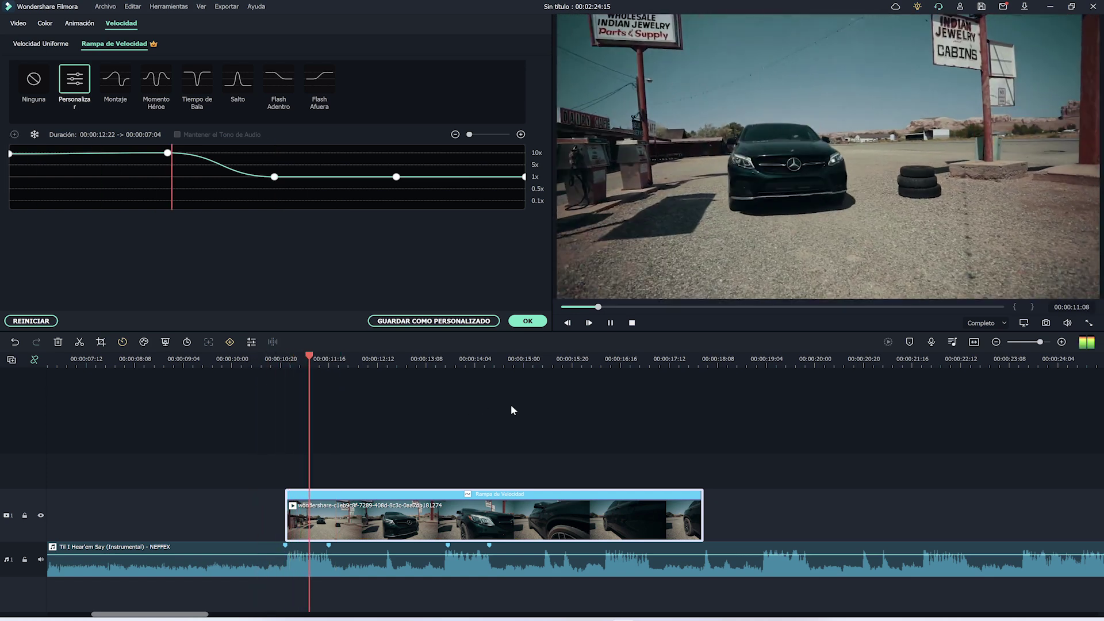
{"action": "key", "text": "space"}
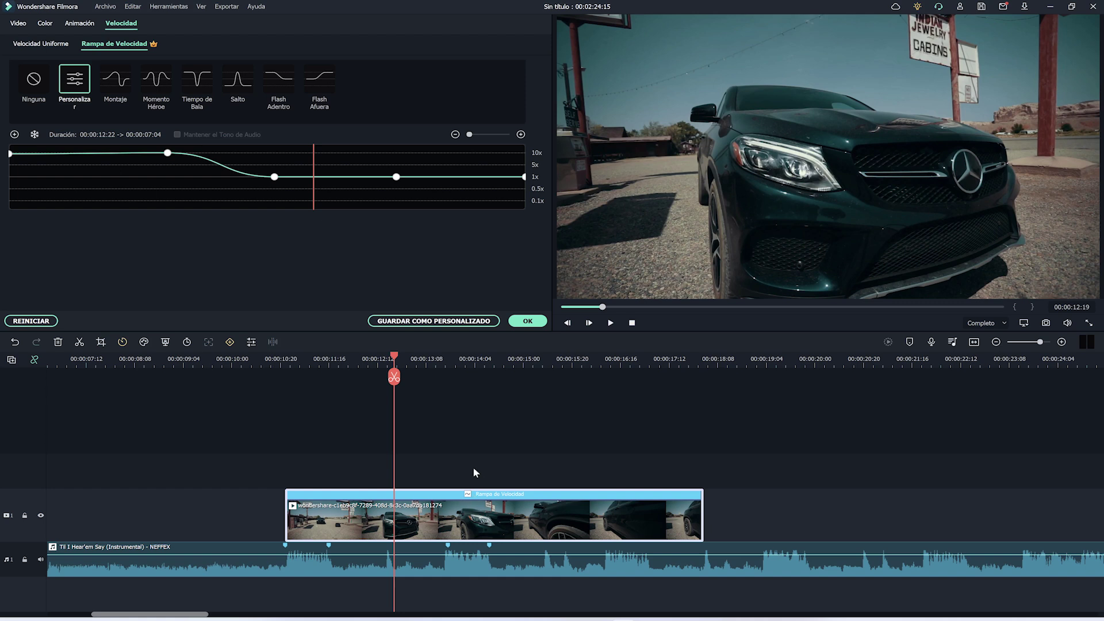
{"action": "left_click_drag", "start_coordinate": [394, 357], "coordinate": [435, 355]}
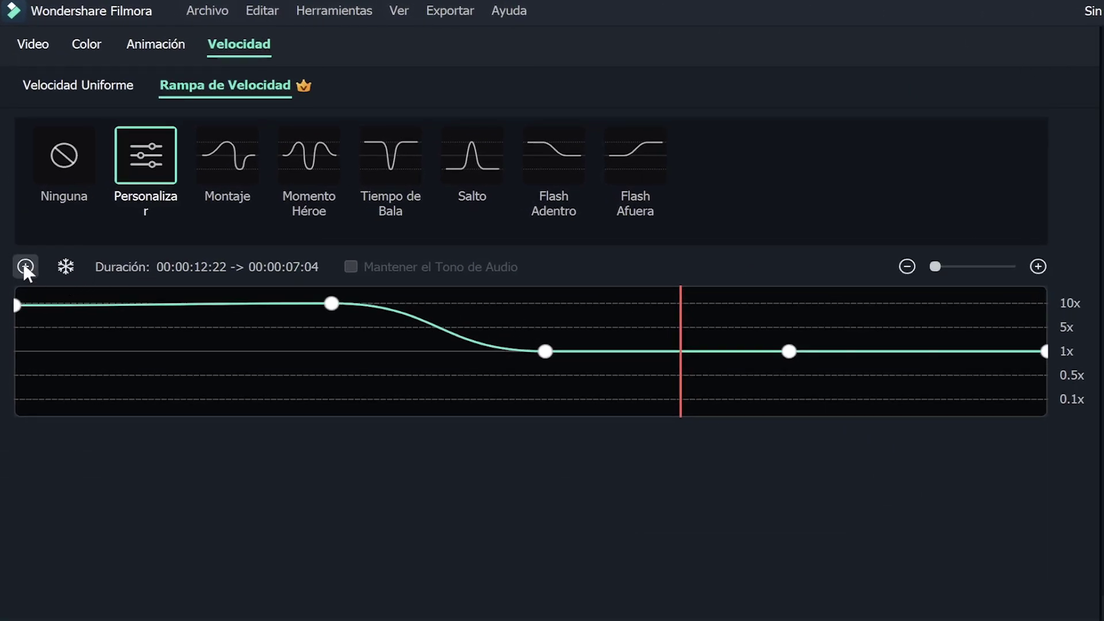
- Add a speed point at the playhead, raise it and the curve's end to 10x, and preview
{"action": "left_click", "coordinate": [25, 265]}
{"action": "left_click_drag", "start_coordinate": [789, 352], "coordinate": [788, 303]}
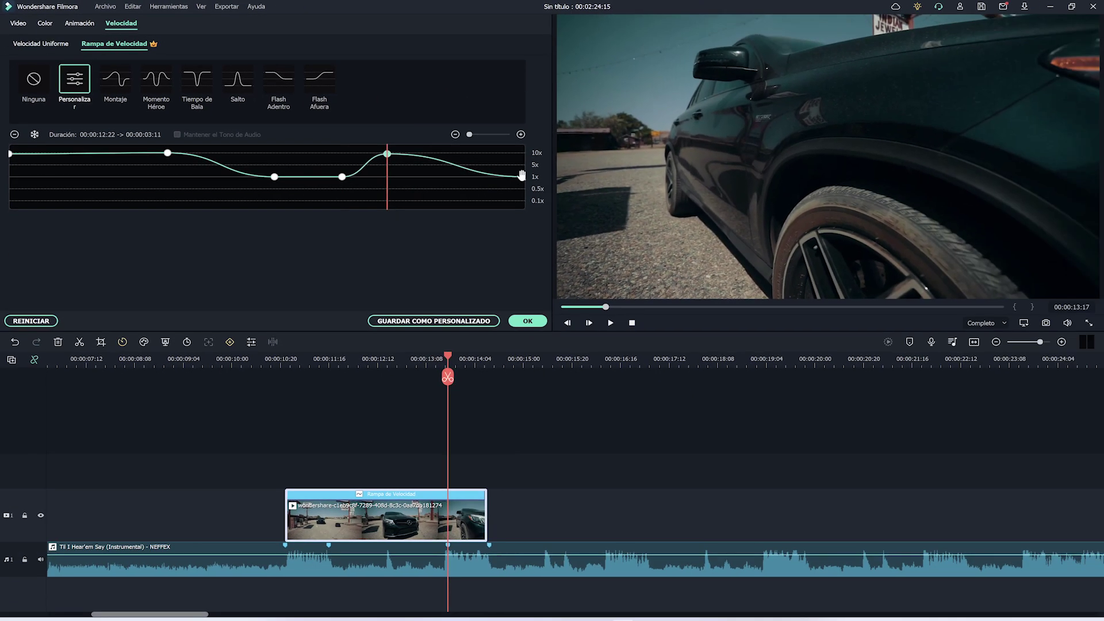
{"action": "left_click_drag", "start_coordinate": [522, 176], "coordinate": [522, 153]}
{"action": "left_click", "coordinate": [610, 322]}
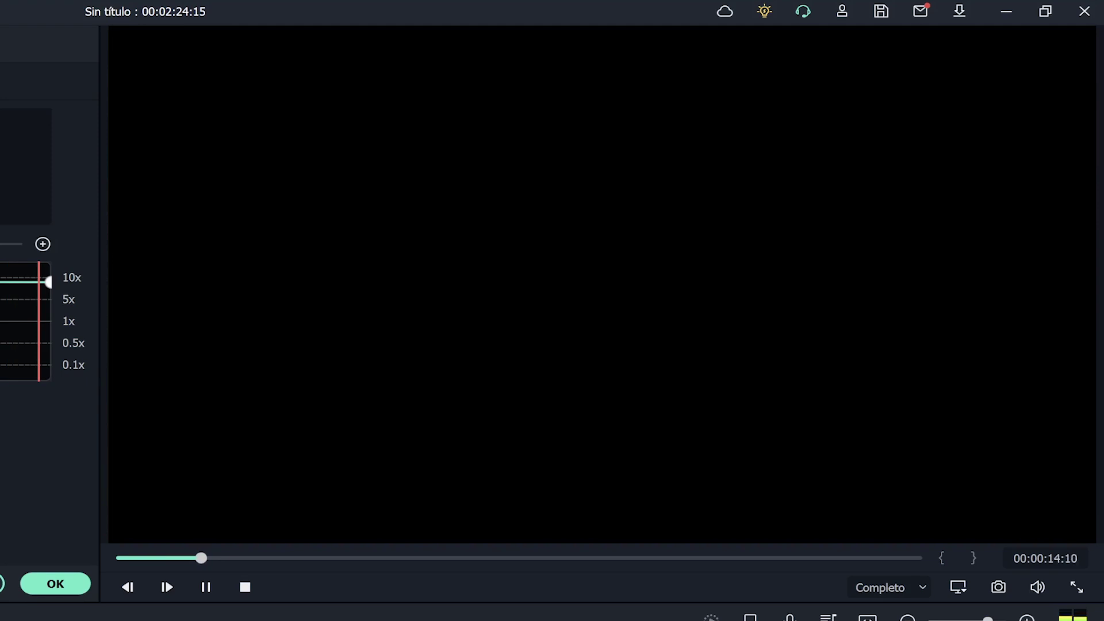
{"action": "key", "text": "space"}
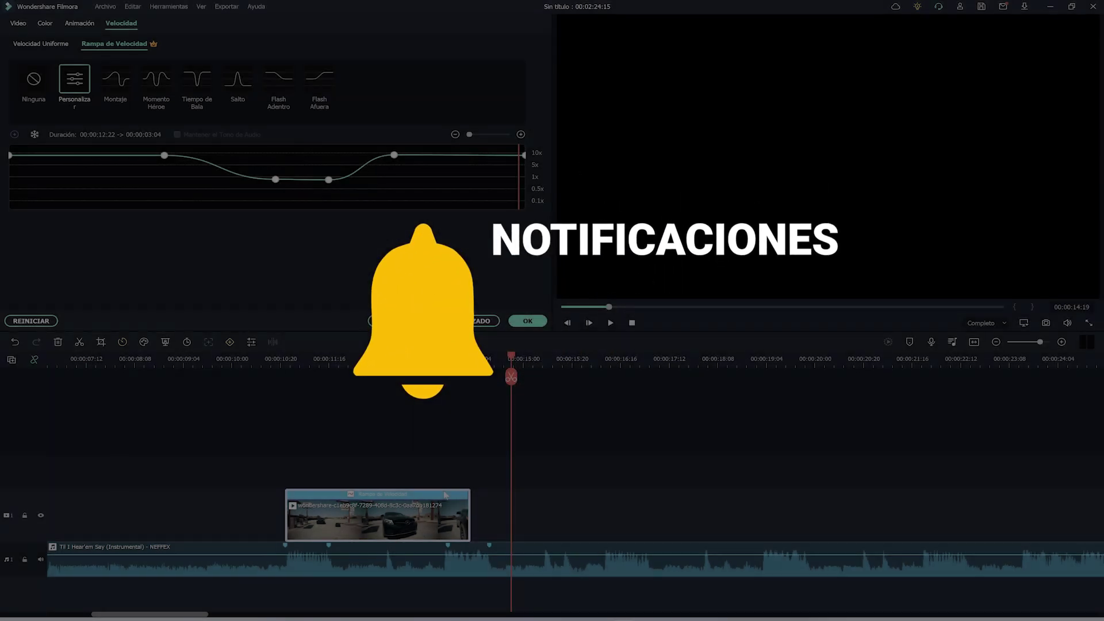
- Close the speed settings, run Detección de Ritmo on the NEFFEX music, and place it on the audio track
{"action": "left_click", "coordinate": [761, 459]}
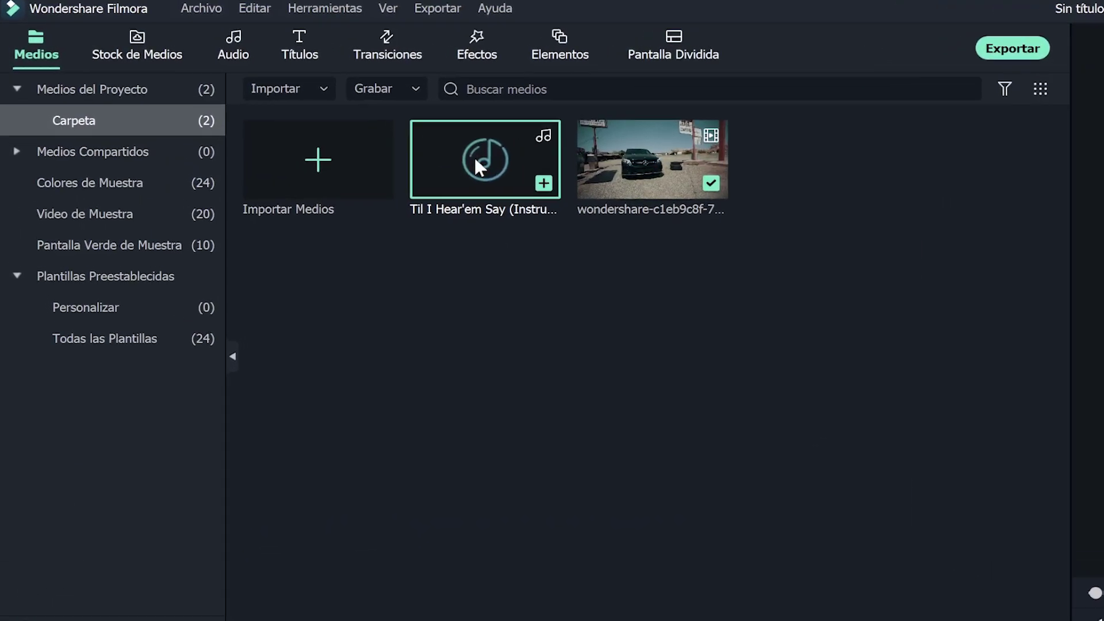
{"action": "right_click", "coordinate": [475, 160]}
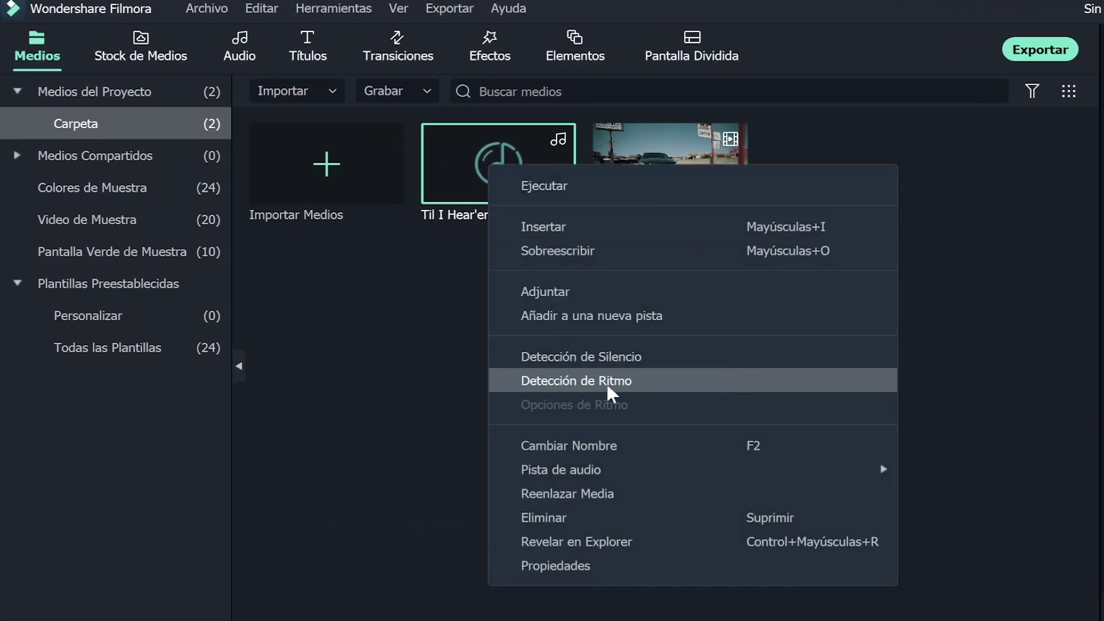
{"action": "left_click", "coordinate": [678, 382]}
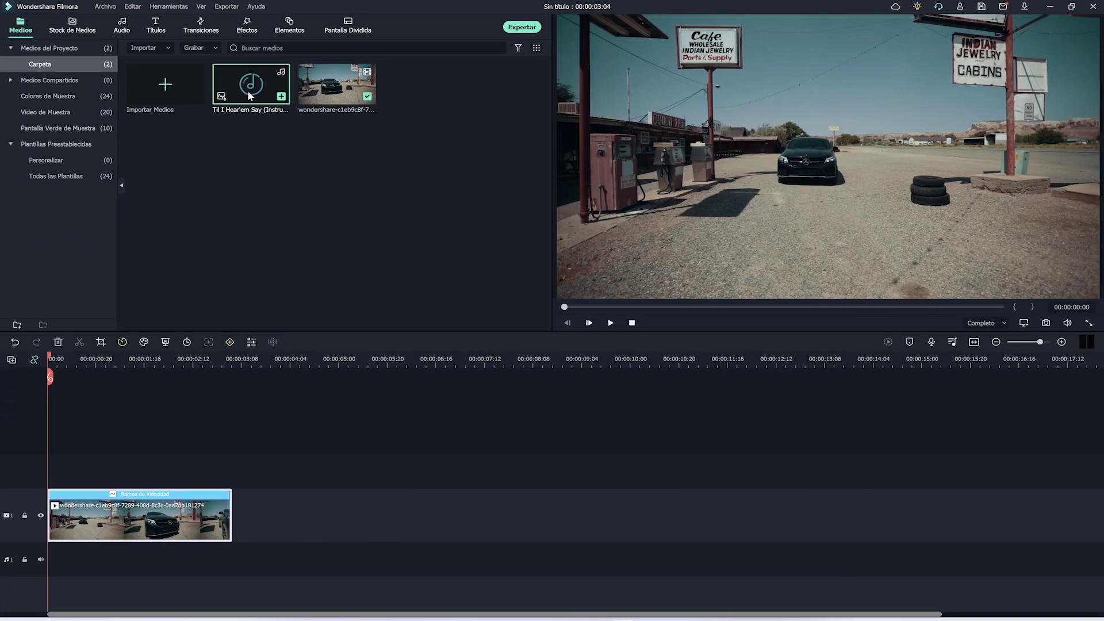
{"action": "left_click_drag", "start_coordinate": [374, 141], "coordinate": [109, 549]}
- Scrub along the beat-marked music track, stopping at 00:00:05:21
{"action": "left_click", "coordinate": [288, 544]}
{"action": "left_click", "coordinate": [404, 545]}
{"action": "left_click", "coordinate": [637, 545]}
{"action": "left_click", "coordinate": [754, 545]}
{"action": "left_click", "coordinate": [871, 544]}
{"action": "left_click", "coordinate": [388, 360]}
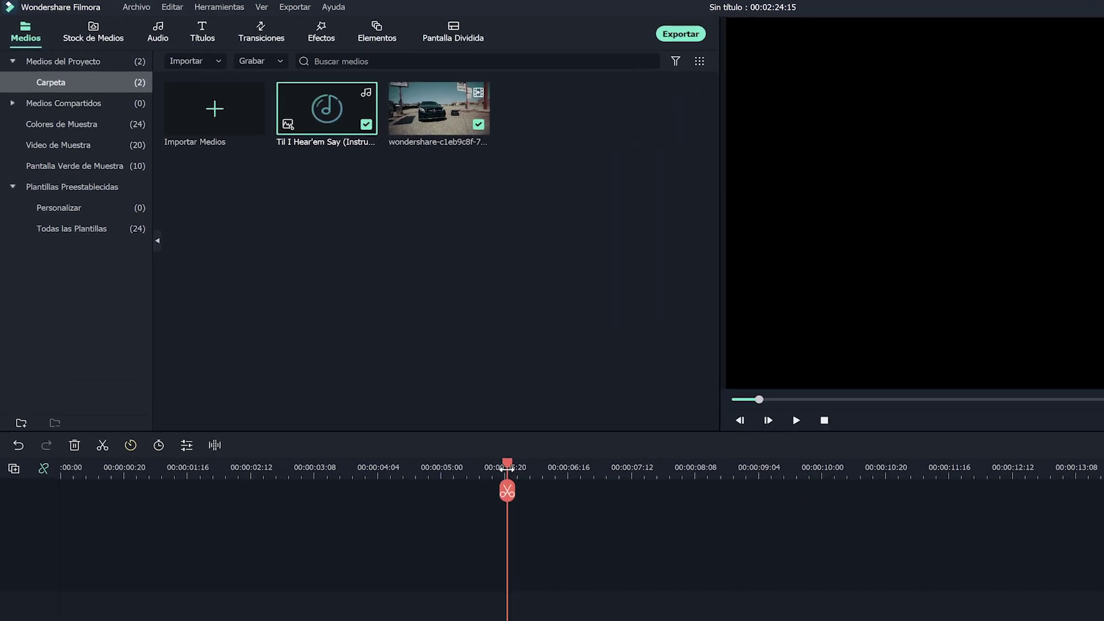
- Set the music's Opciones de Ritmo to highlight every 4th beat and apply
{"action": "mouse_move", "coordinate": [239, 73]}
{"action": "right_click", "coordinate": [477, 147]}
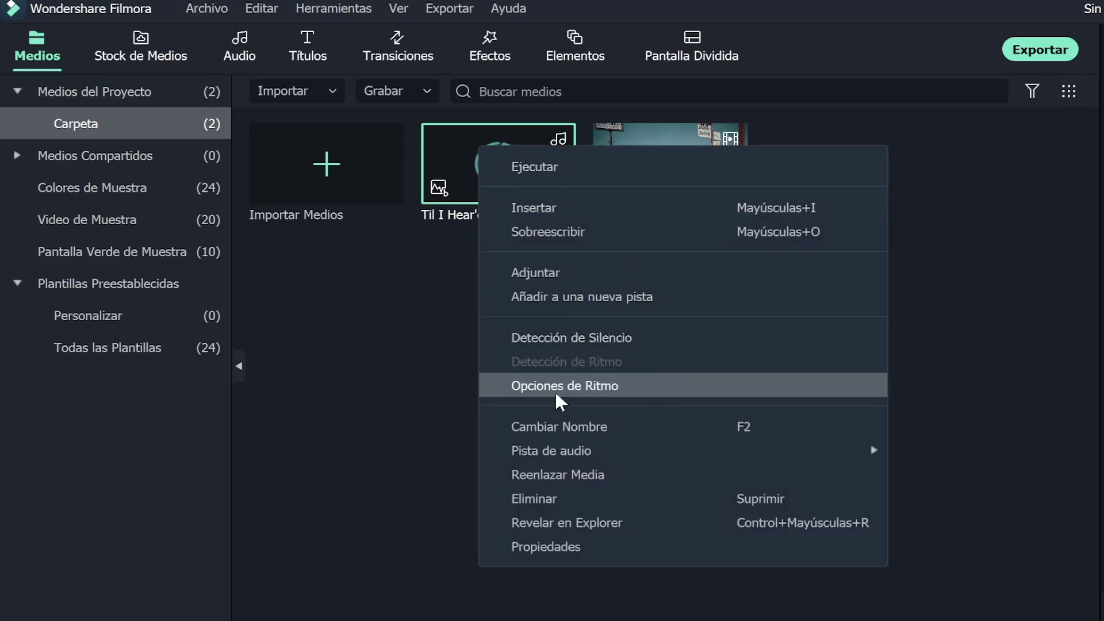
{"action": "left_click", "coordinate": [633, 383]}
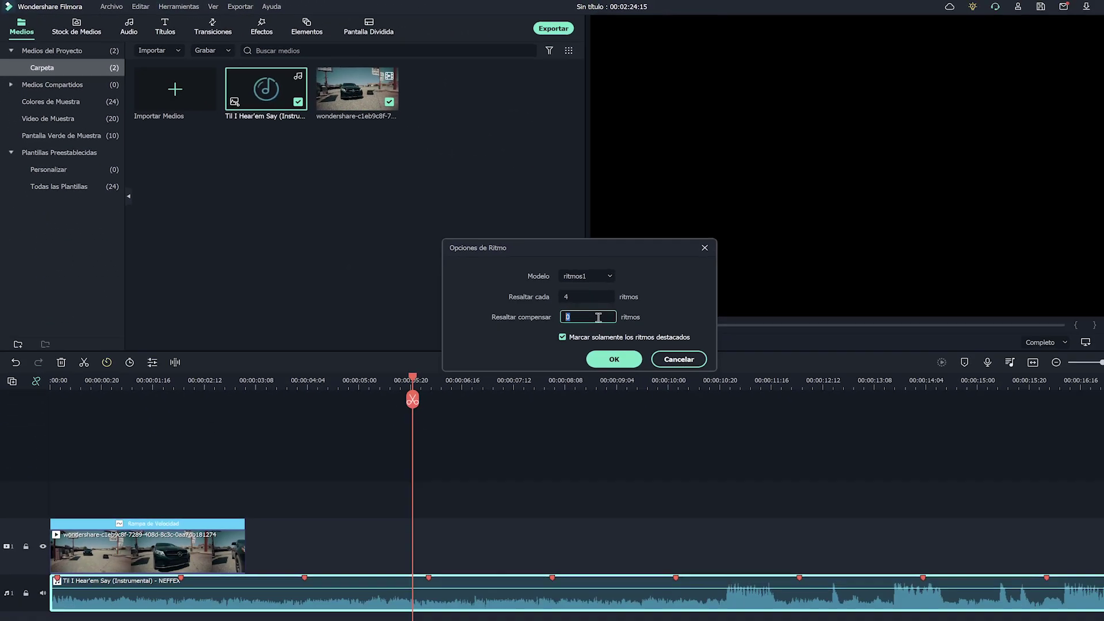
{"action": "left_click", "coordinate": [554, 260]}
{"action": "left_click", "coordinate": [610, 263]}
{"action": "left_click", "coordinate": [579, 339]}
{"action": "left_click", "coordinate": [633, 320]}
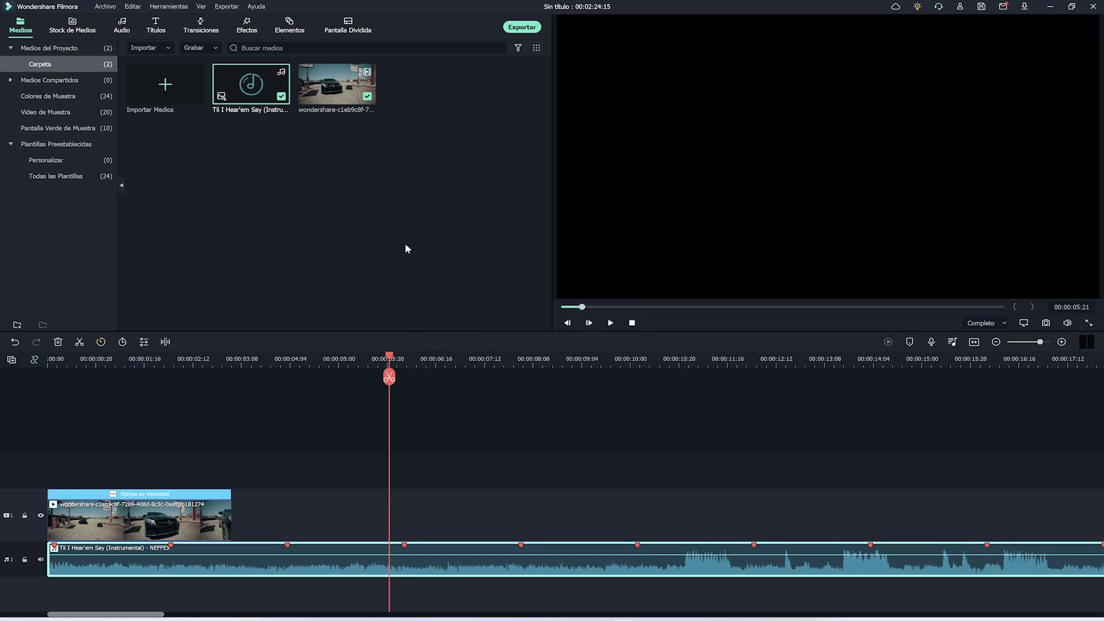
- Put the re-analysed music on the audio track and shift the red marker near 12:15 slightly later
{"action": "left_click_drag", "start_coordinate": [252, 95], "coordinate": [46, 565]}
{"action": "left_click", "coordinate": [534, 548]}
{"action": "left_click", "coordinate": [782, 546]}
{"action": "right_click", "coordinate": [783, 545]}
{"action": "left_click", "coordinate": [840, 572]}
{"action": "left_click_drag", "start_coordinate": [753, 545], "coordinate": [782, 545]}
- Delete unwanted beat markers around 13 seconds and nudge the blue marker slightly earlier
{"action": "left_click", "coordinate": [813, 545]}
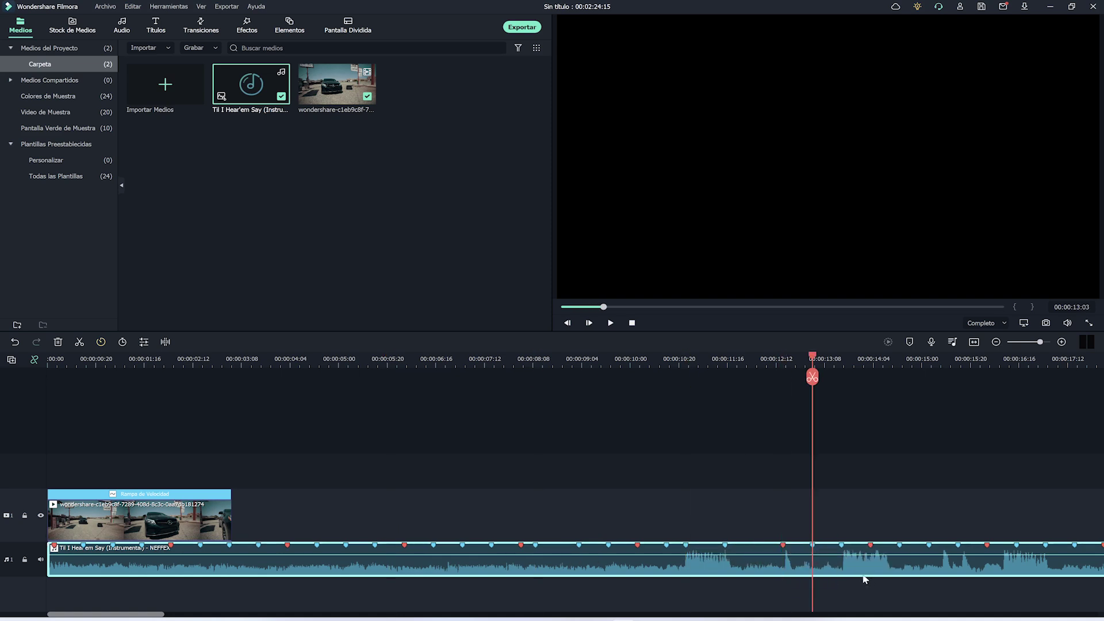
{"action": "right_click", "coordinate": [870, 546]}
{"action": "left_click", "coordinate": [910, 576]}
{"action": "right_click", "coordinate": [813, 545]}
{"action": "left_click", "coordinate": [857, 577]}
{"action": "left_click_drag", "start_coordinate": [899, 546], "coordinate": [887, 546]}
{"action": "right_click", "coordinate": [676, 546]}
{"action": "key", "text": "Escape"}
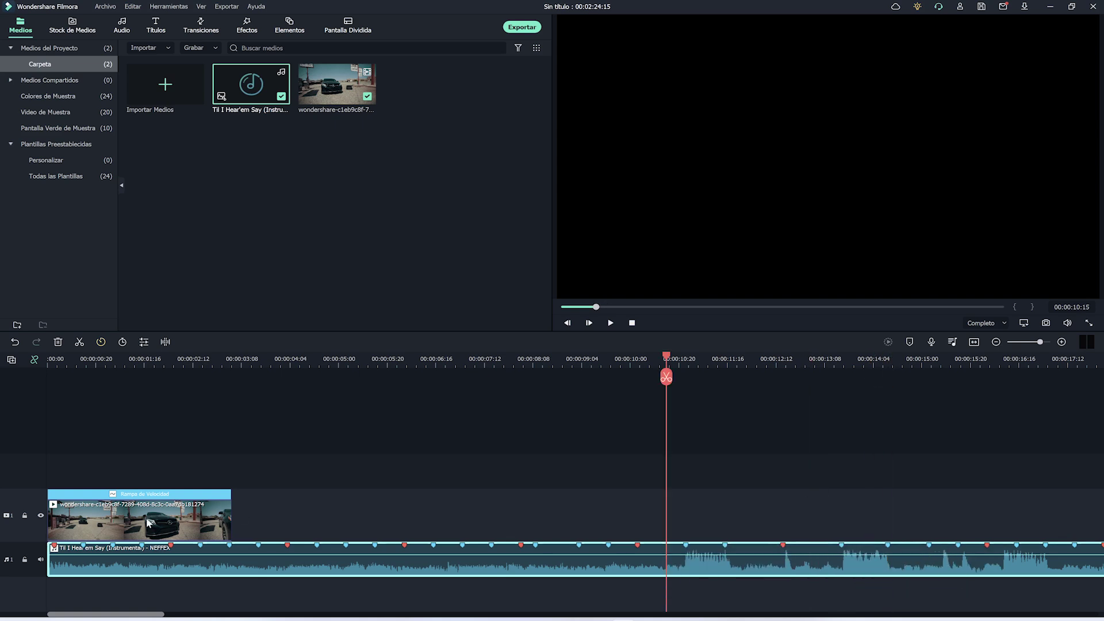